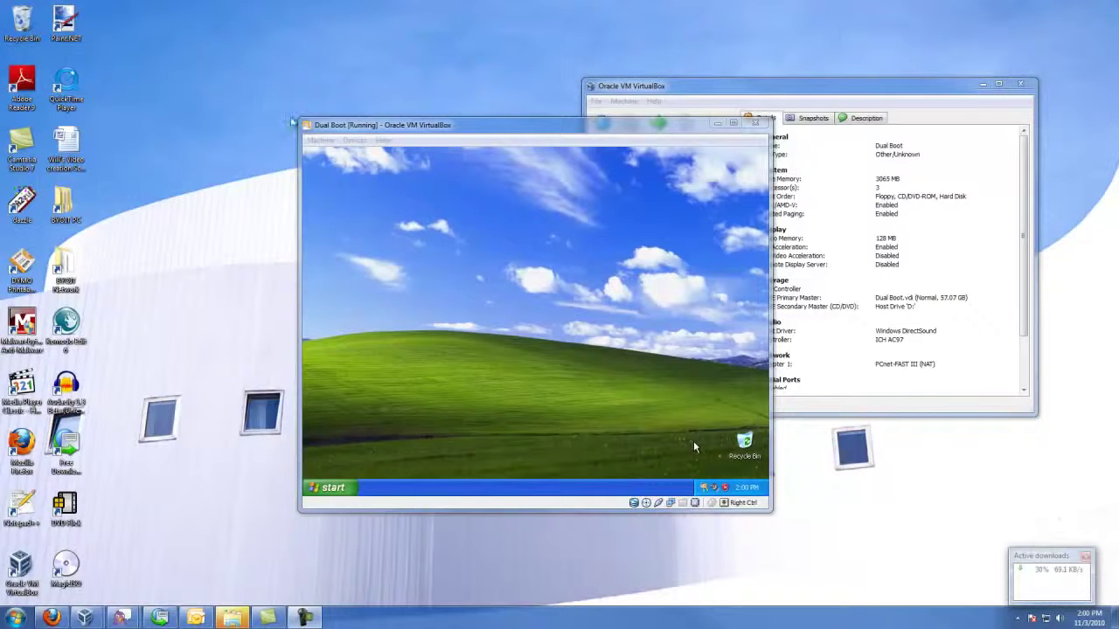
Reset the running Dual Boot virtual machine and boot it from the CD/DVD by way of the boot device selection
left_click(317, 140)
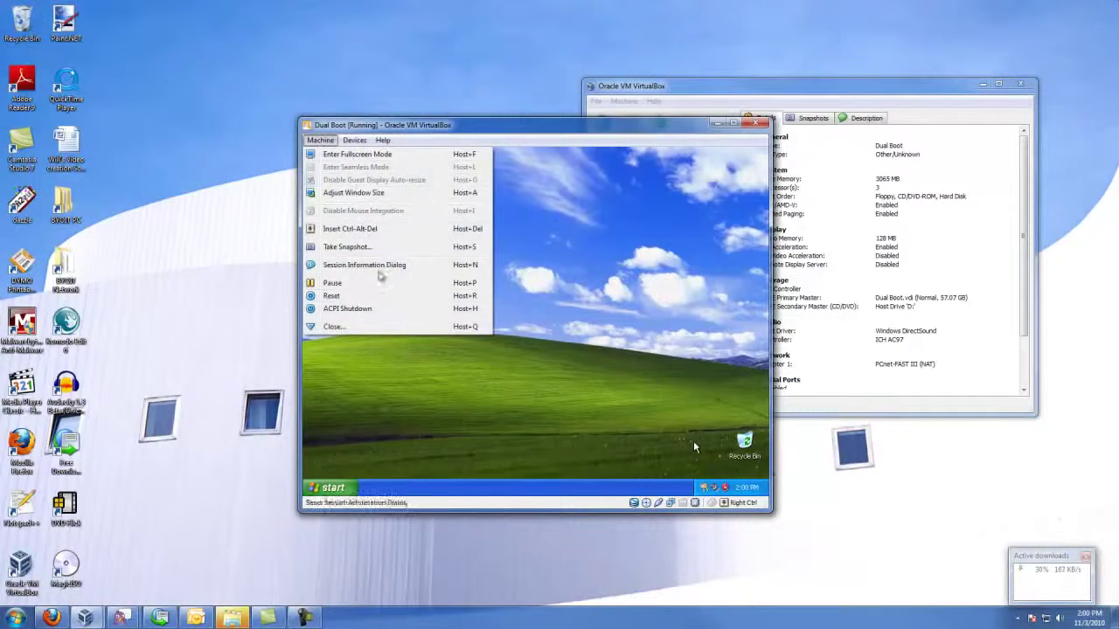
left_click(384, 297)
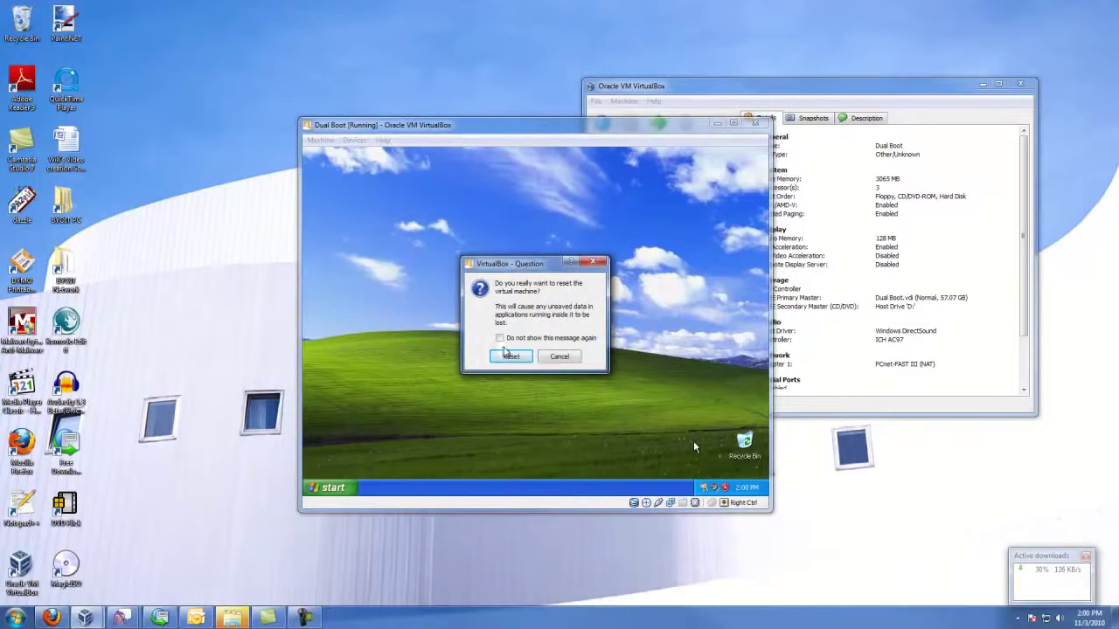
left_click(509, 355)
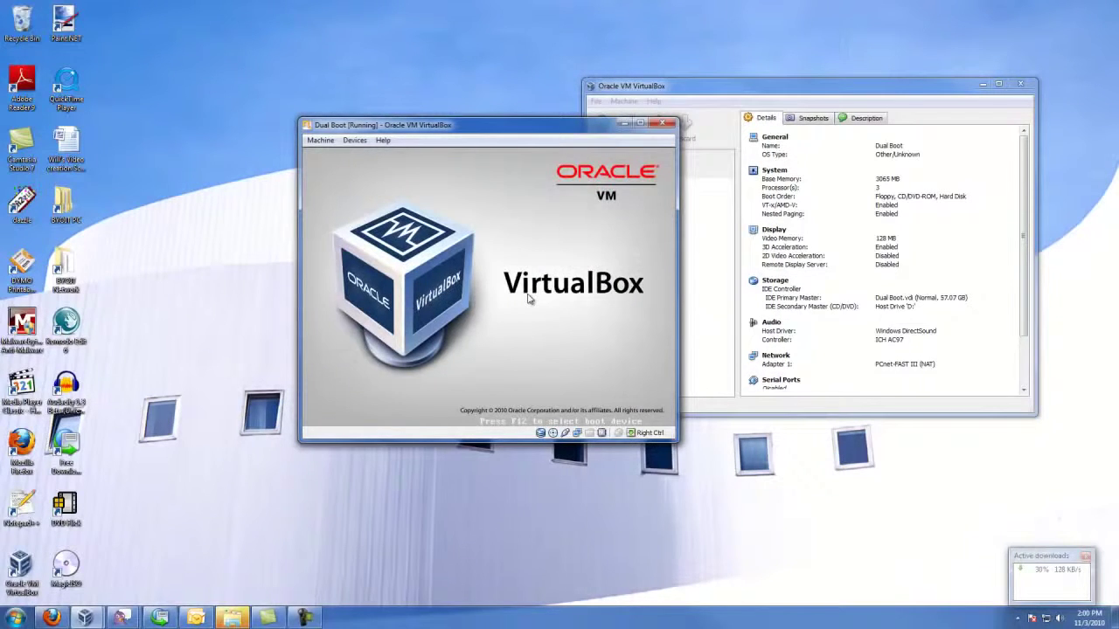
key("F12")
key("c")
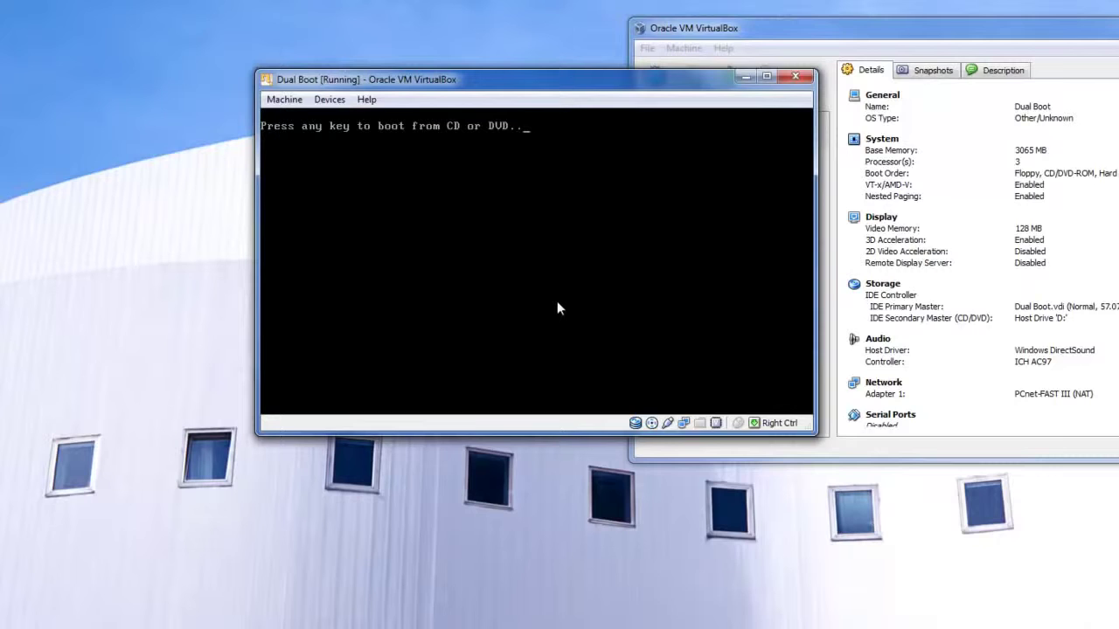
key("Return")
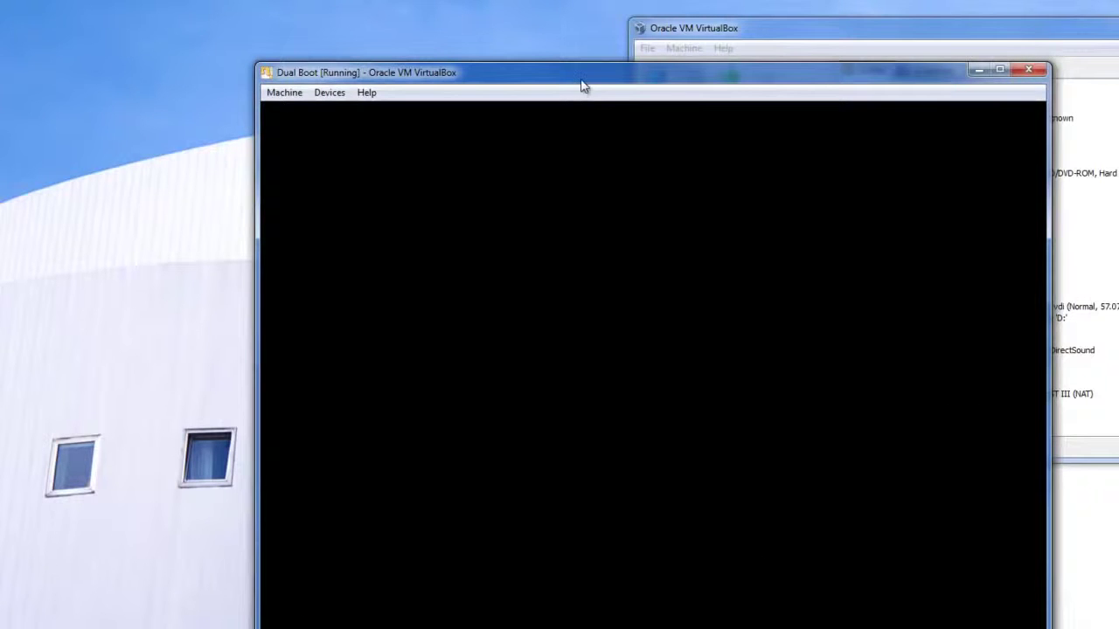
left_click_drag(583, 77, 560, 23)
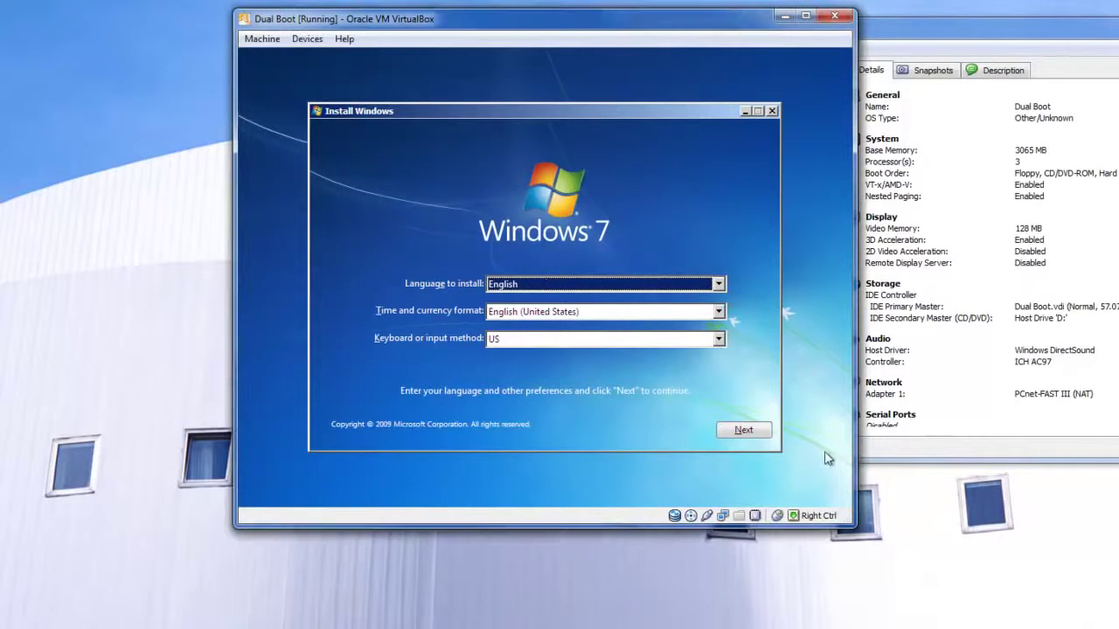
Start a Custom (advanced) Windows 7 installation with the default English language settings, accepting the license terms
left_click(751, 434)
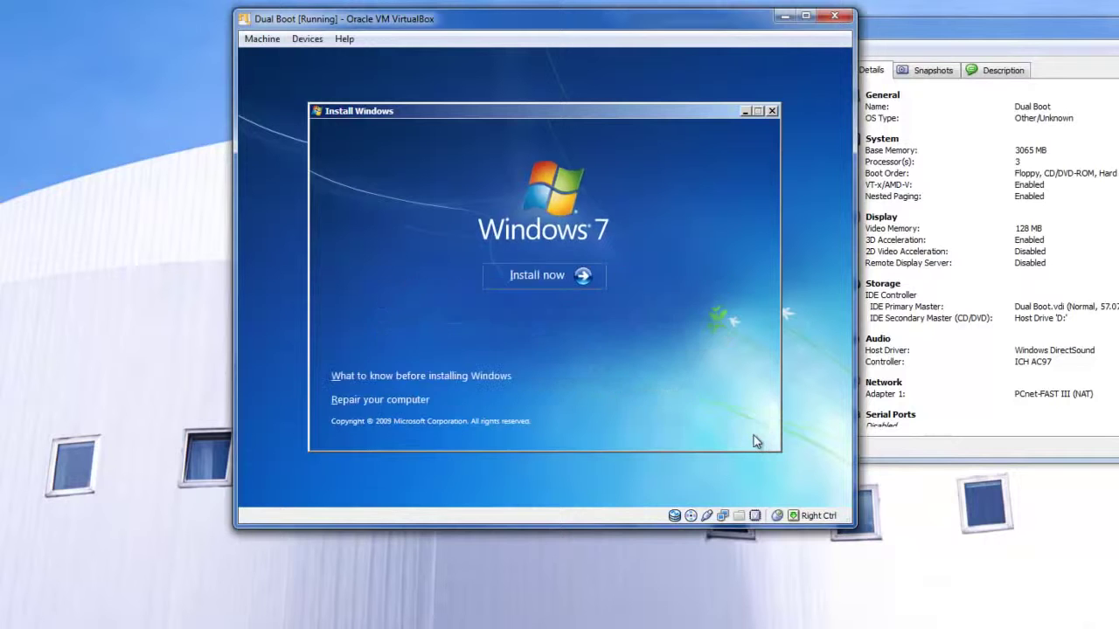
left_click(576, 282)
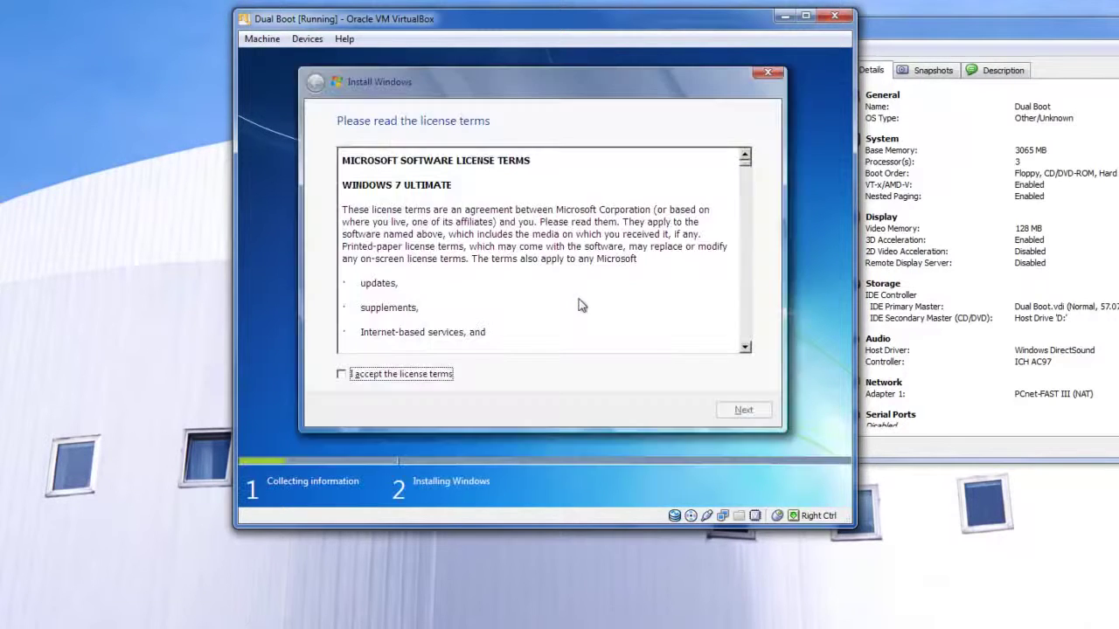
left_click(440, 376)
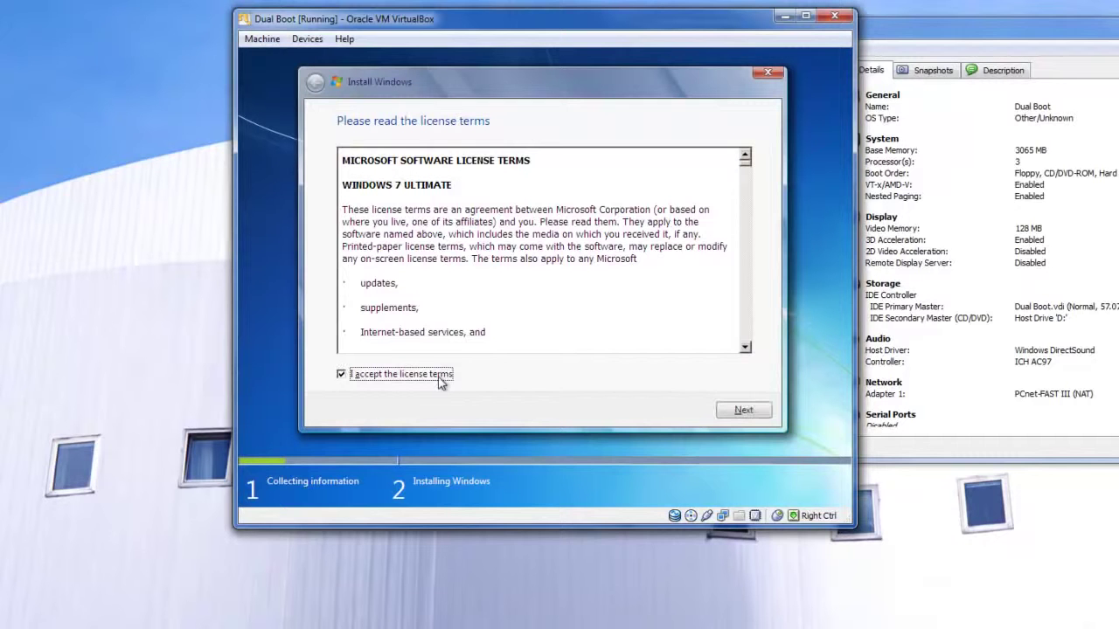
left_click(759, 411)
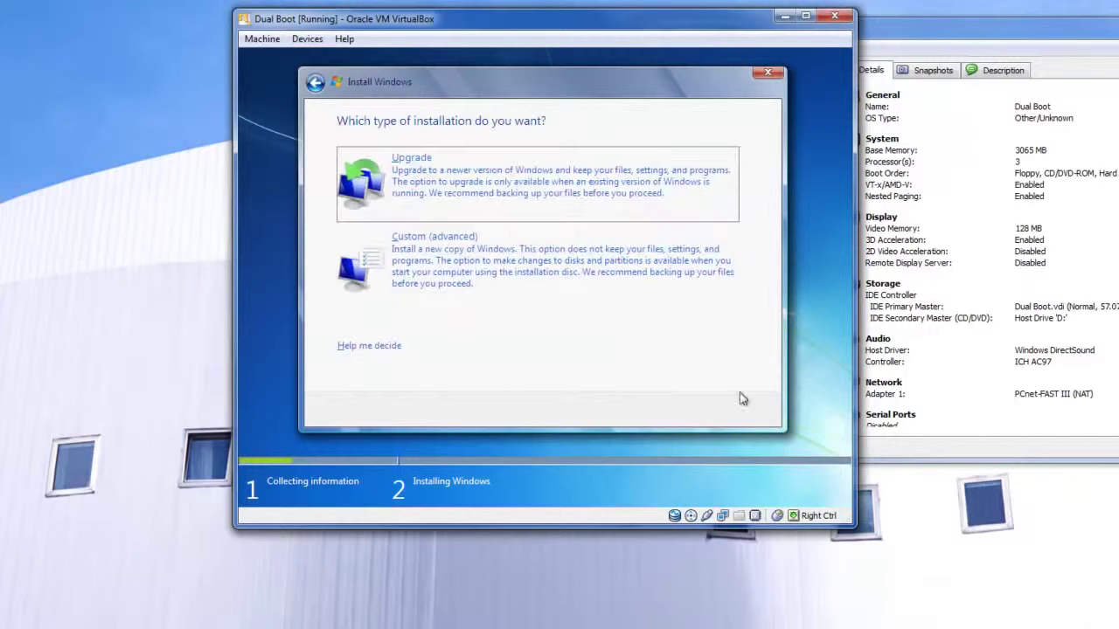
left_click(498, 259)
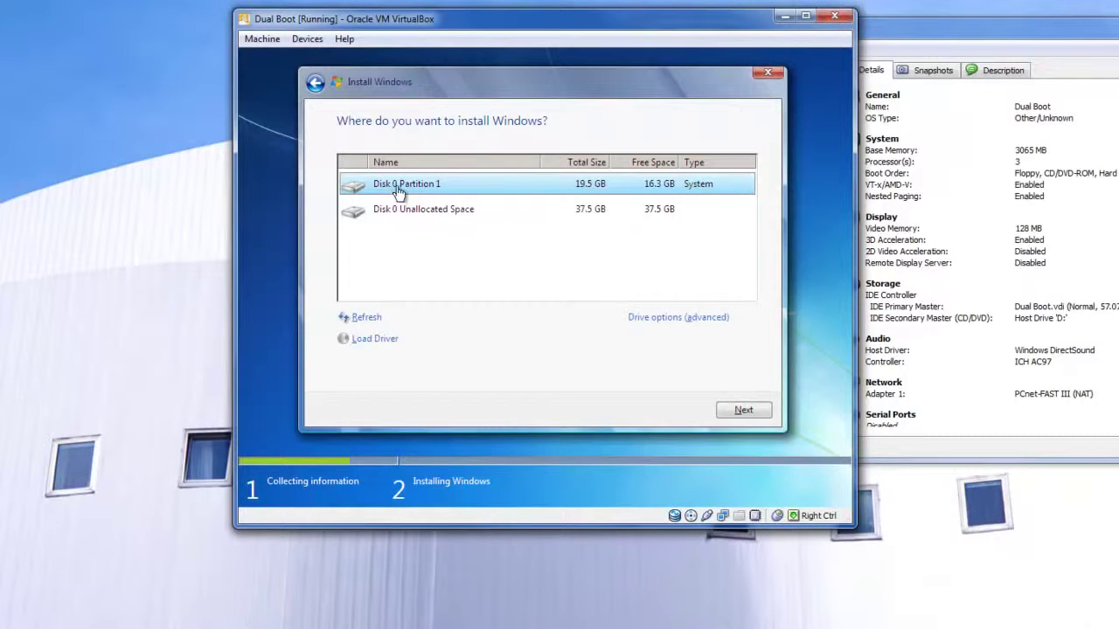
Create a 25000 MB partition in Disk 0's unallocated space and install Windows 7 on it
left_click(477, 211)
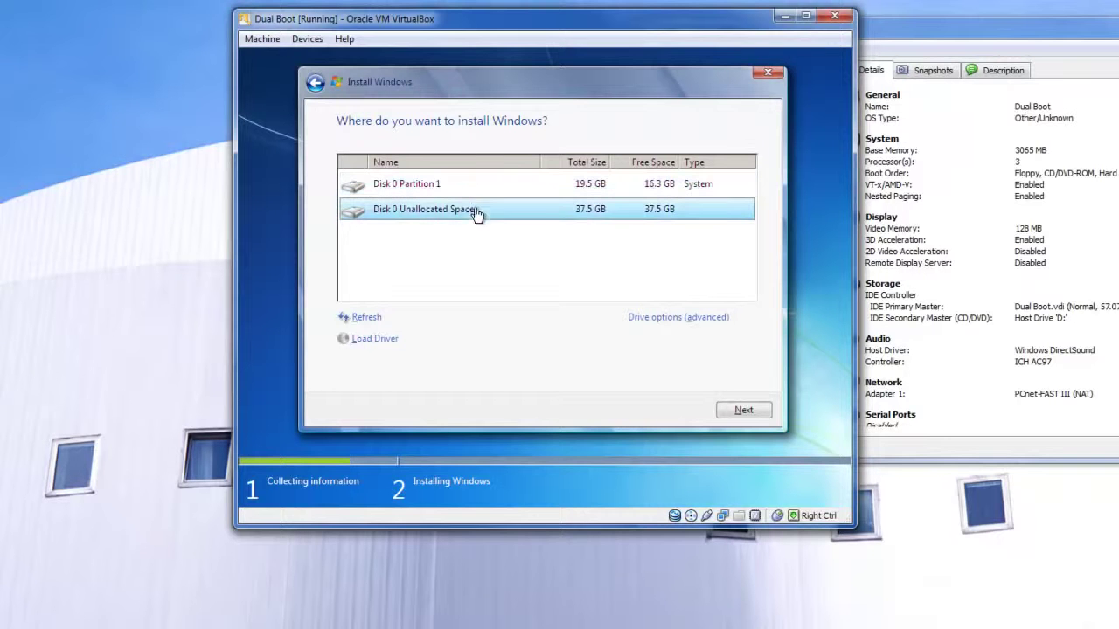
left_click(648, 317)
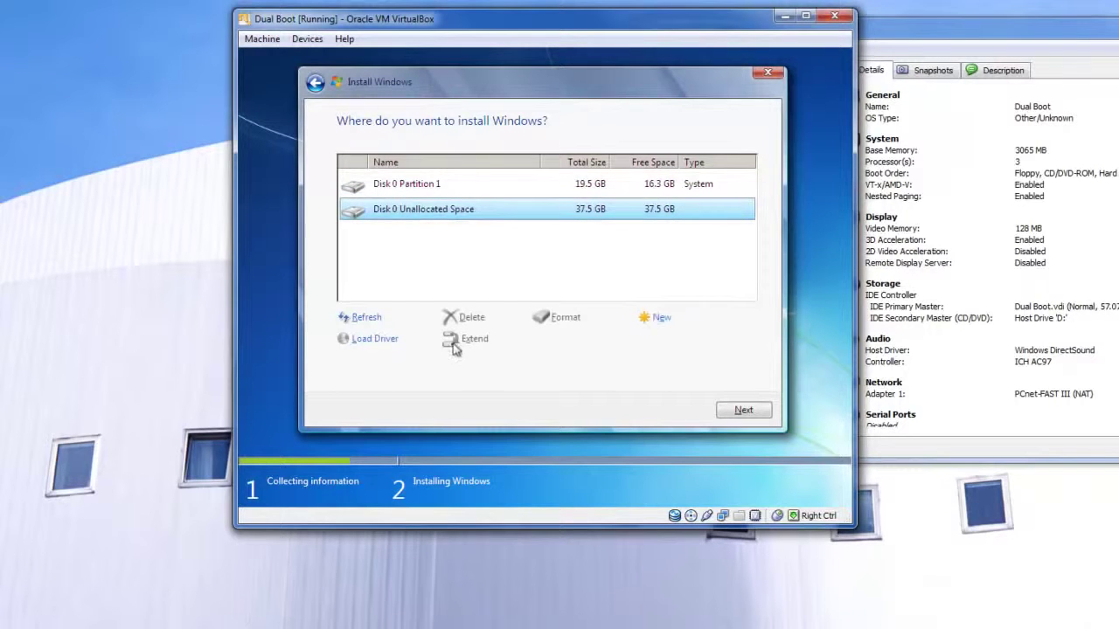
left_click(648, 320)
left_click_drag(615, 344, 552, 342)
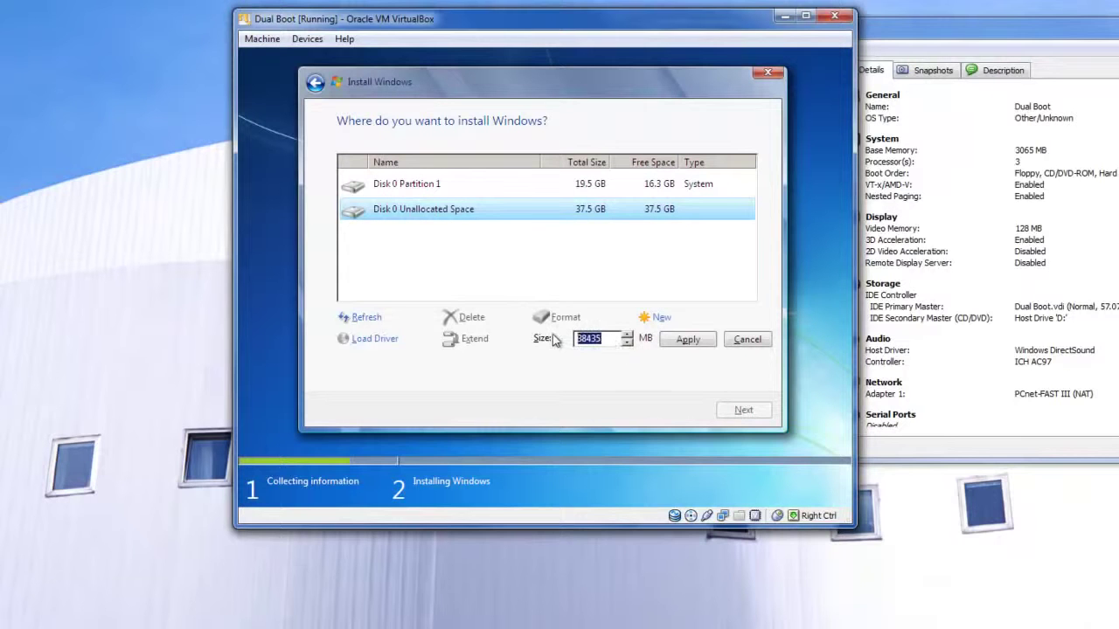
type("25000")
left_click(687, 339)
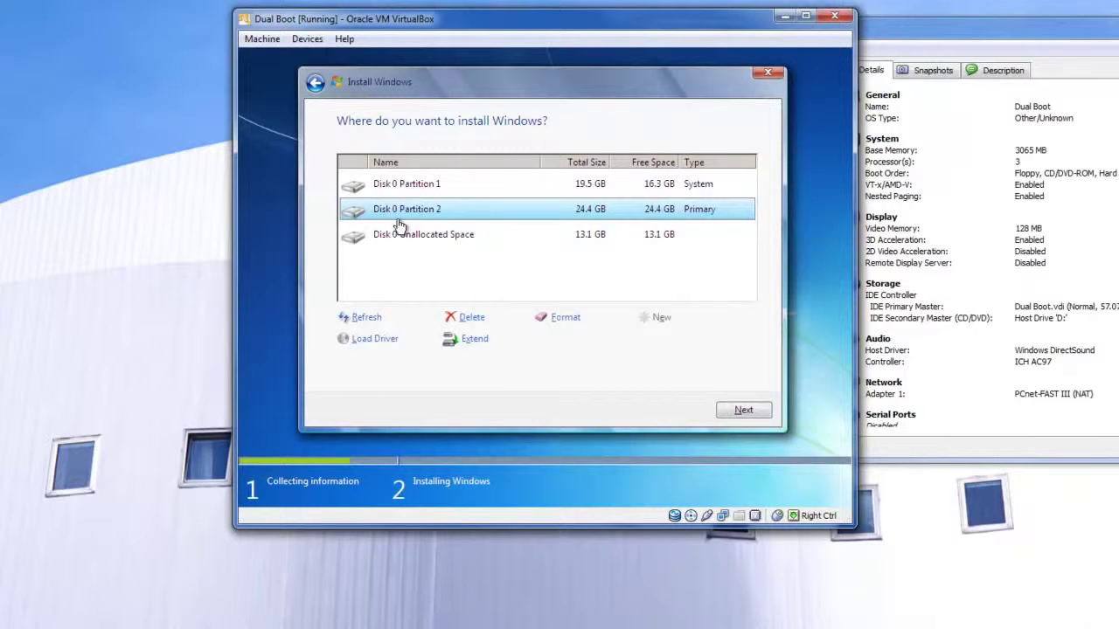
left_click(751, 414)
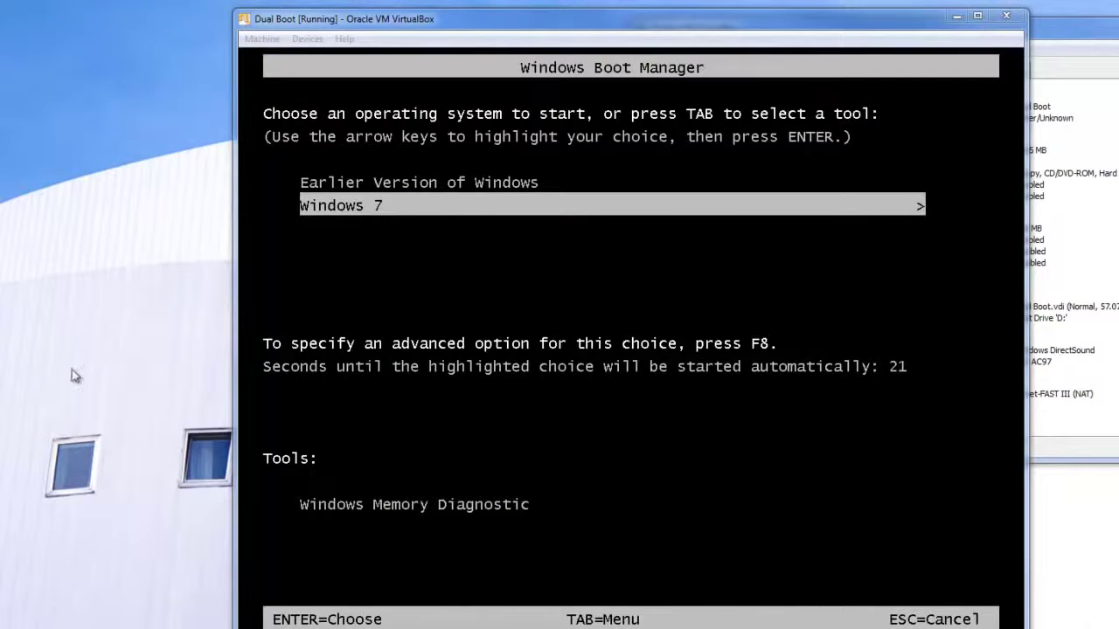
Start Windows 7 from the Windows Boot Manager's operating system list
left_click(568, 440)
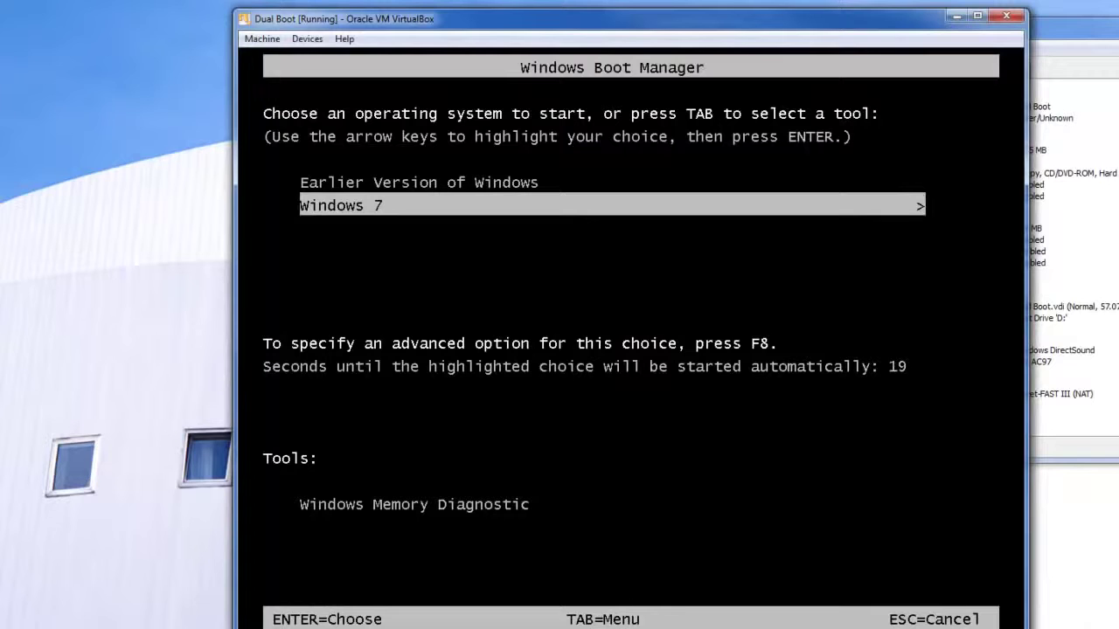
key("Up")
key("Down")
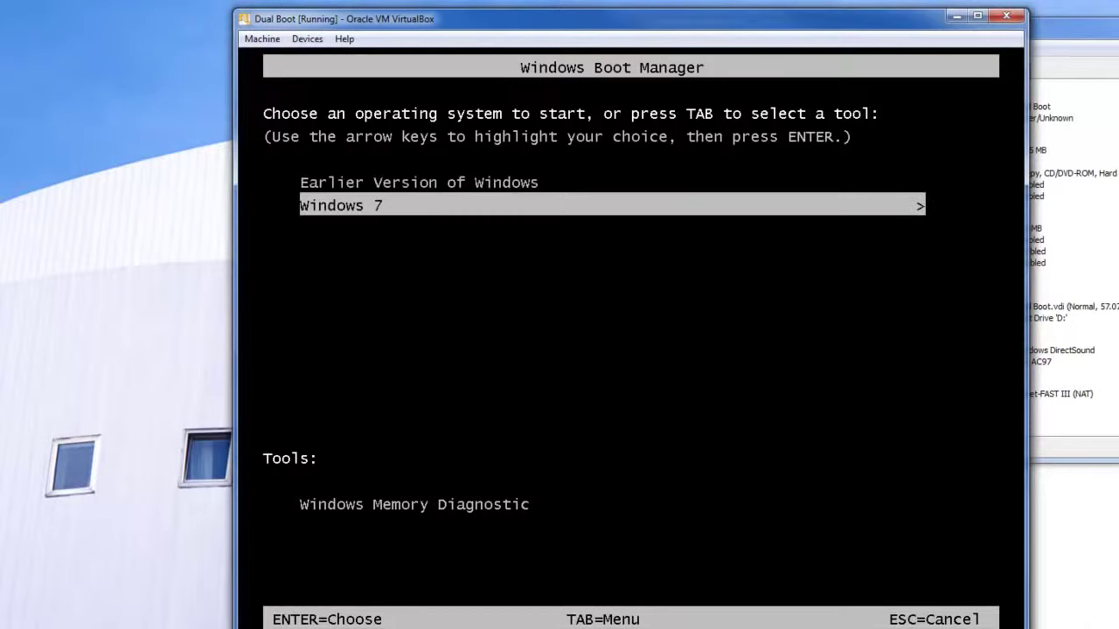
key("Return")
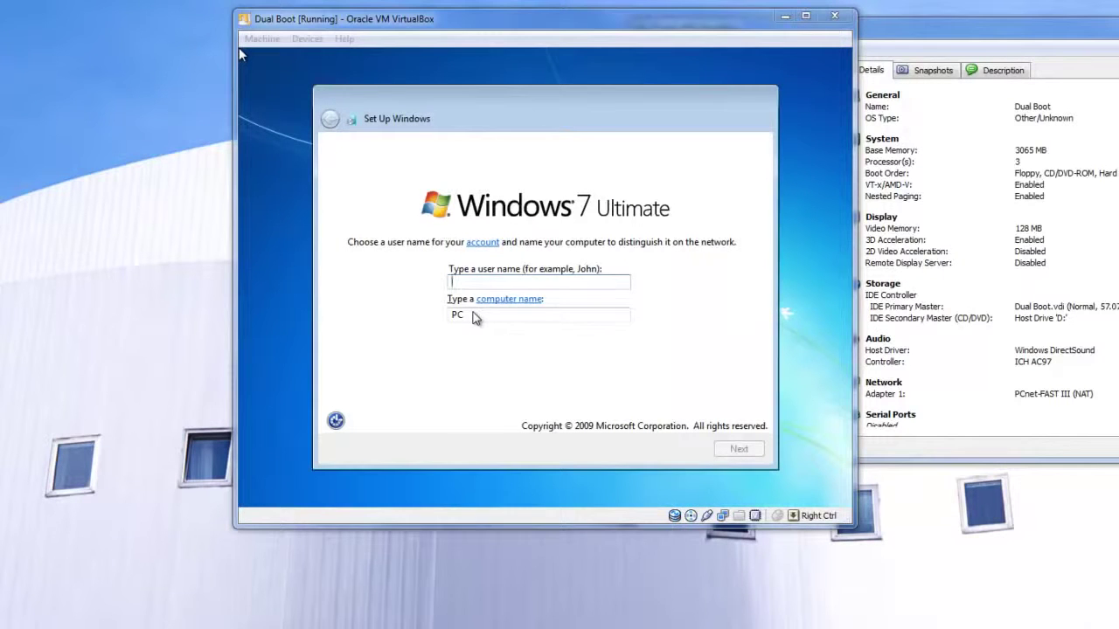
Enter the account's user name, keep the proposed computer name, and continue setup with the account password left blank
left_click(489, 278)
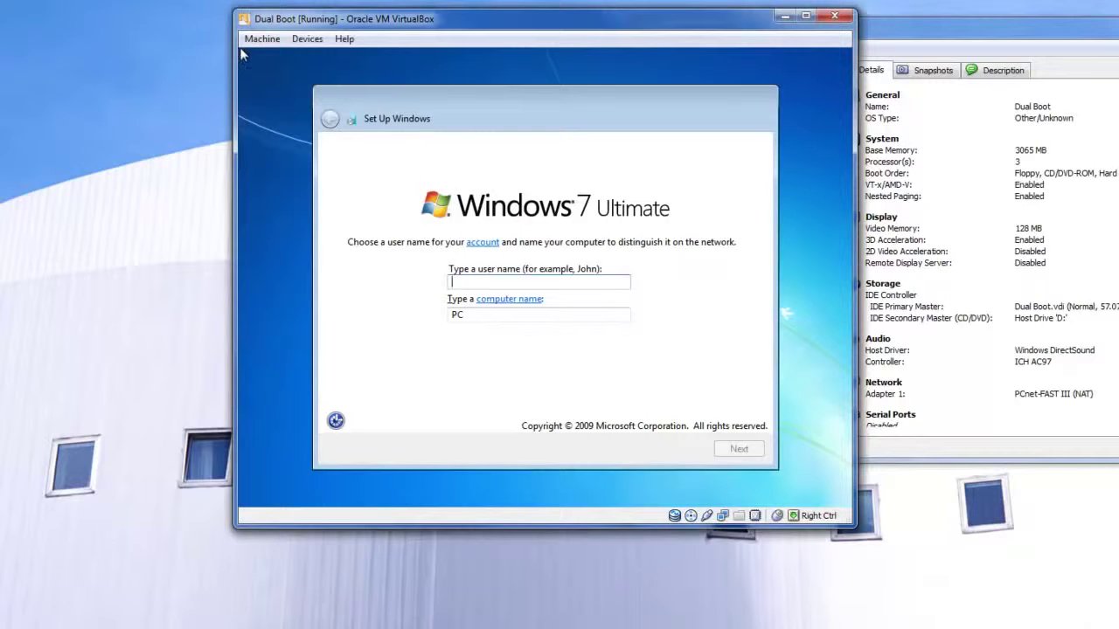
type("Win")
key("Return")
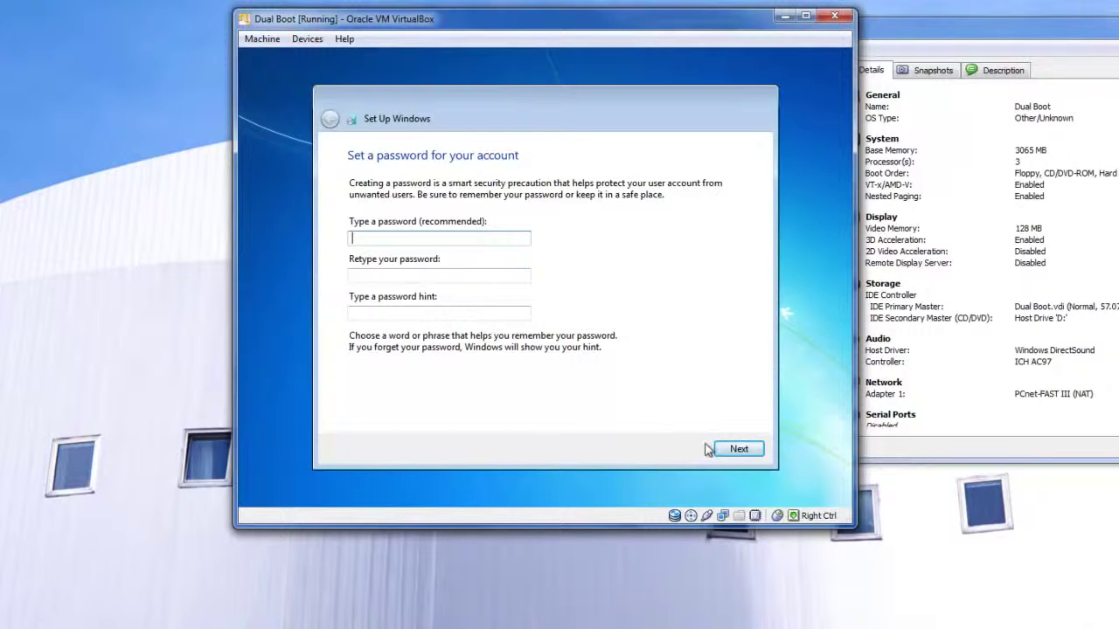
left_click(757, 451)
left_click(757, 450)
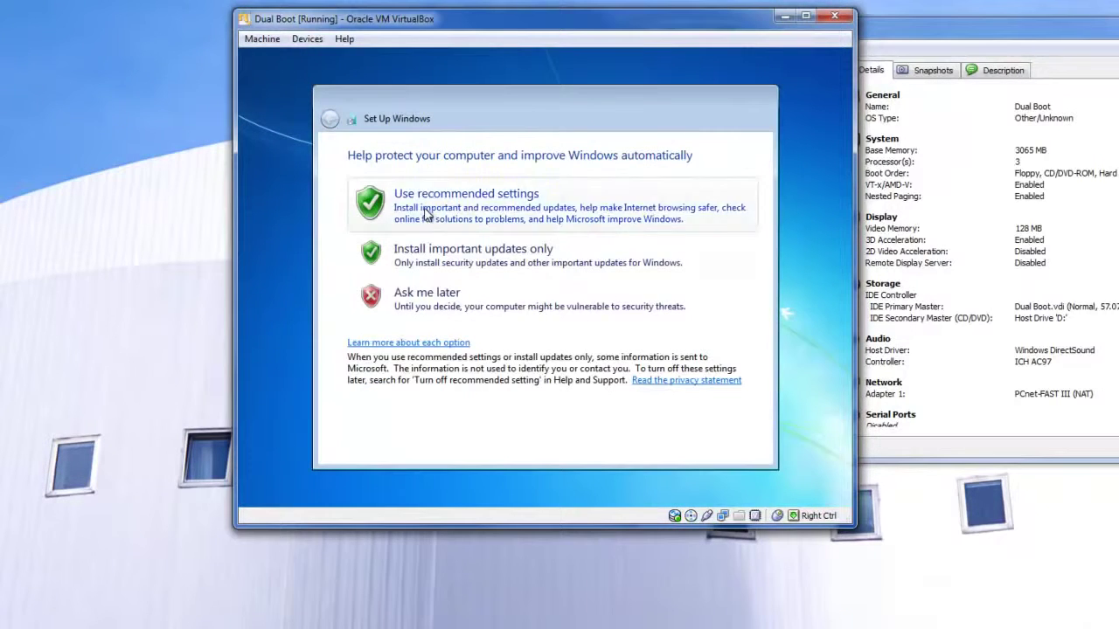
Use the recommended update settings and set the time zone to (UTC-06:00) Central Time (US & Canada)
left_click(426, 217)
left_click(502, 210)
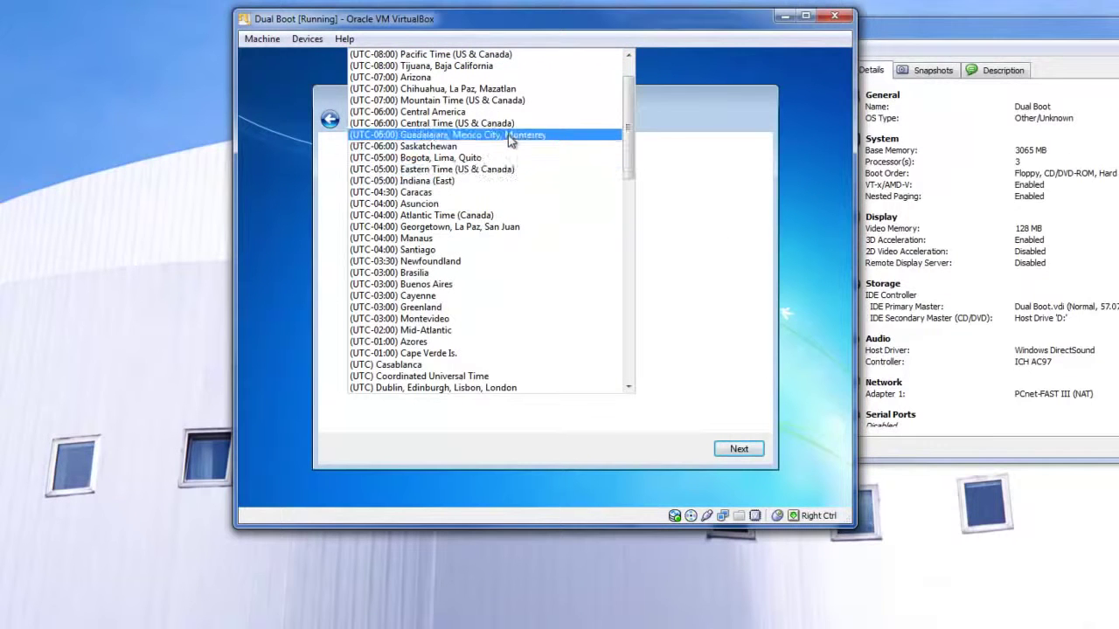
left_click(506, 123)
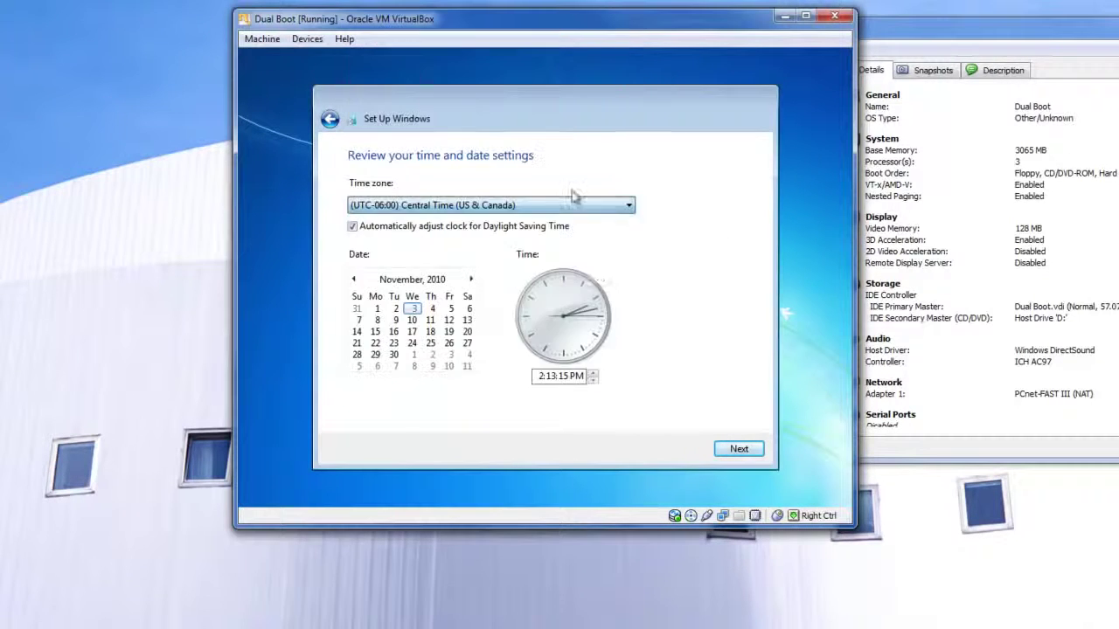
left_click(732, 453)
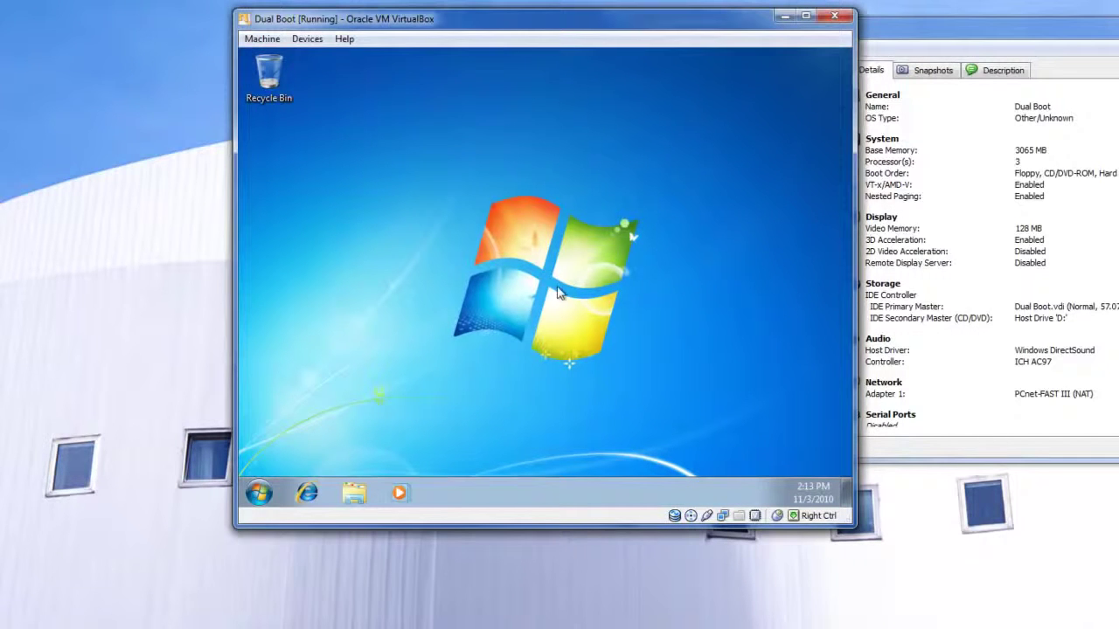
Open the Startup and Recovery settings from the computer's advanced system properties
left_click(260, 489)
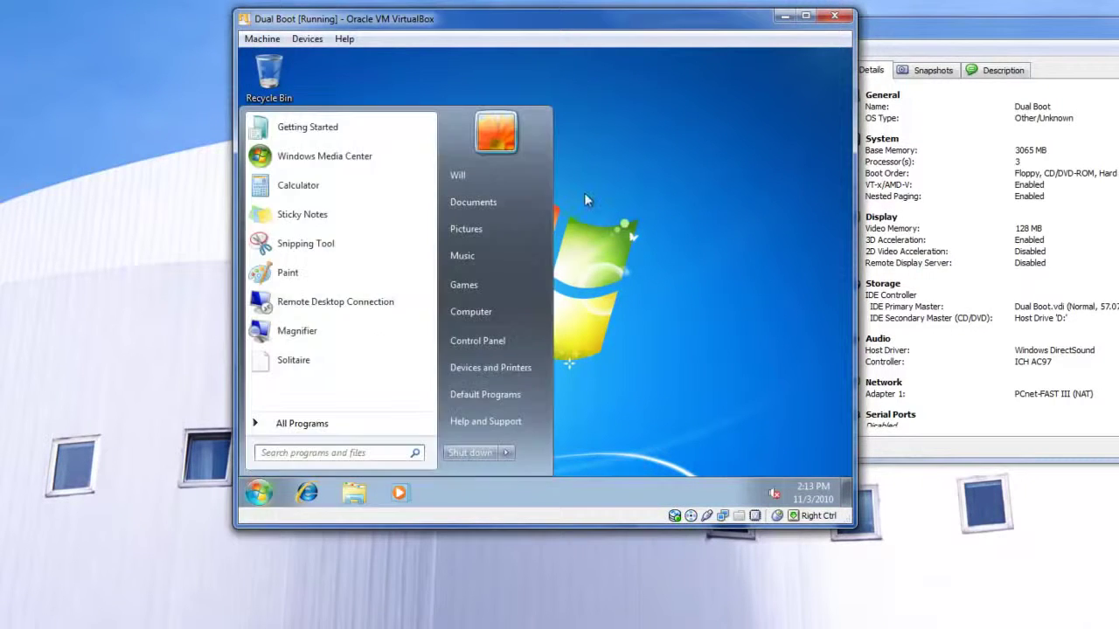
right_click(512, 305)
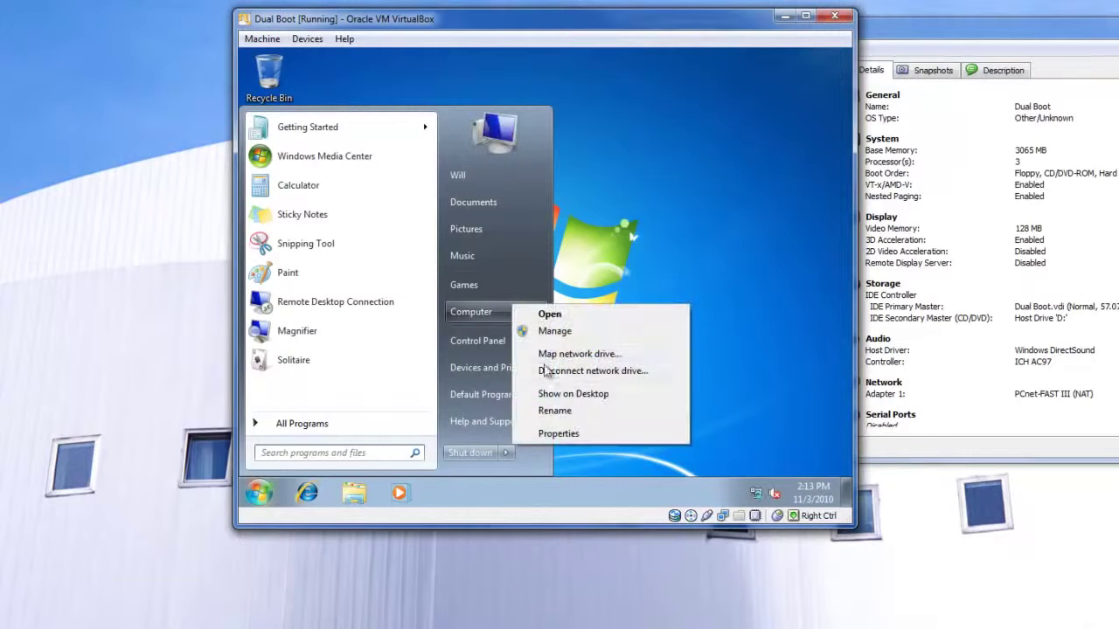
left_click(545, 437)
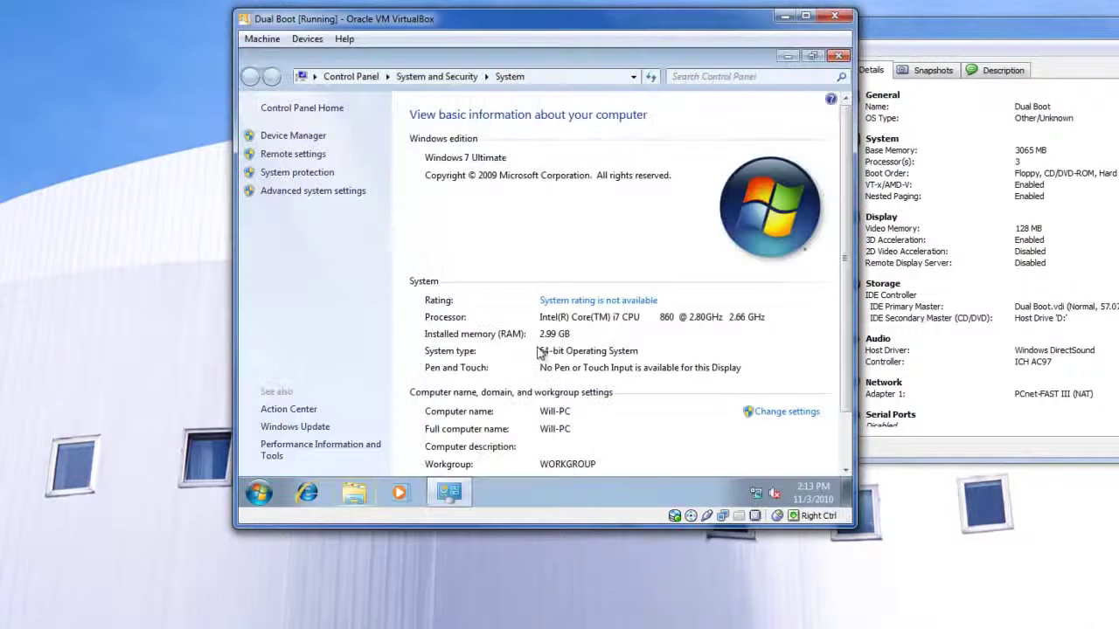
left_click(274, 192)
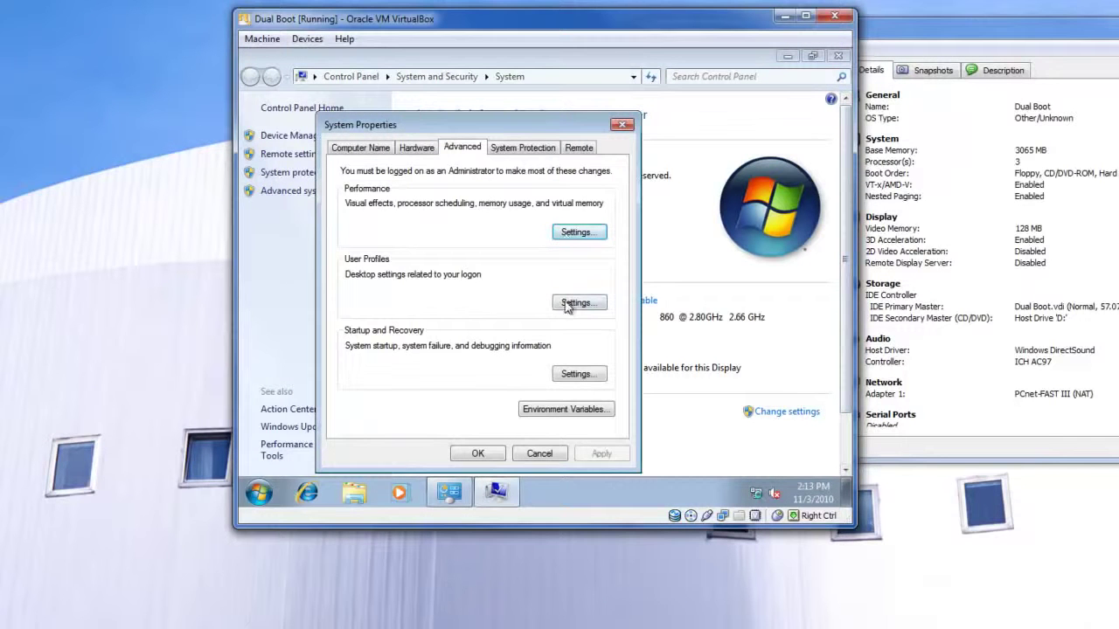
left_click(578, 374)
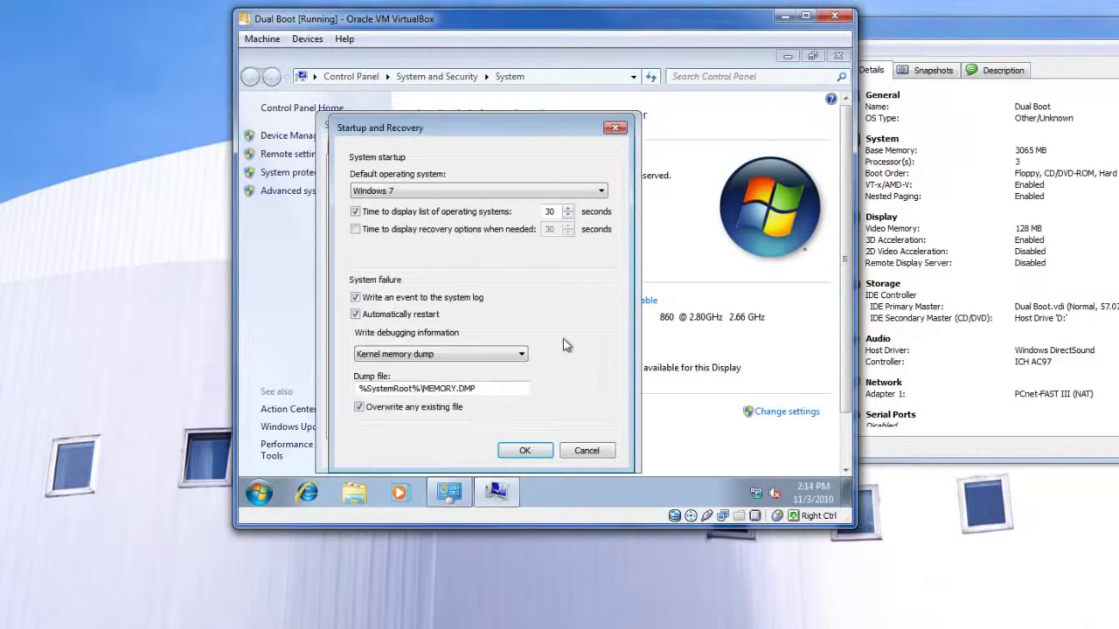
Choose Windows 7 as the default operating system for system startup
left_click(475, 191)
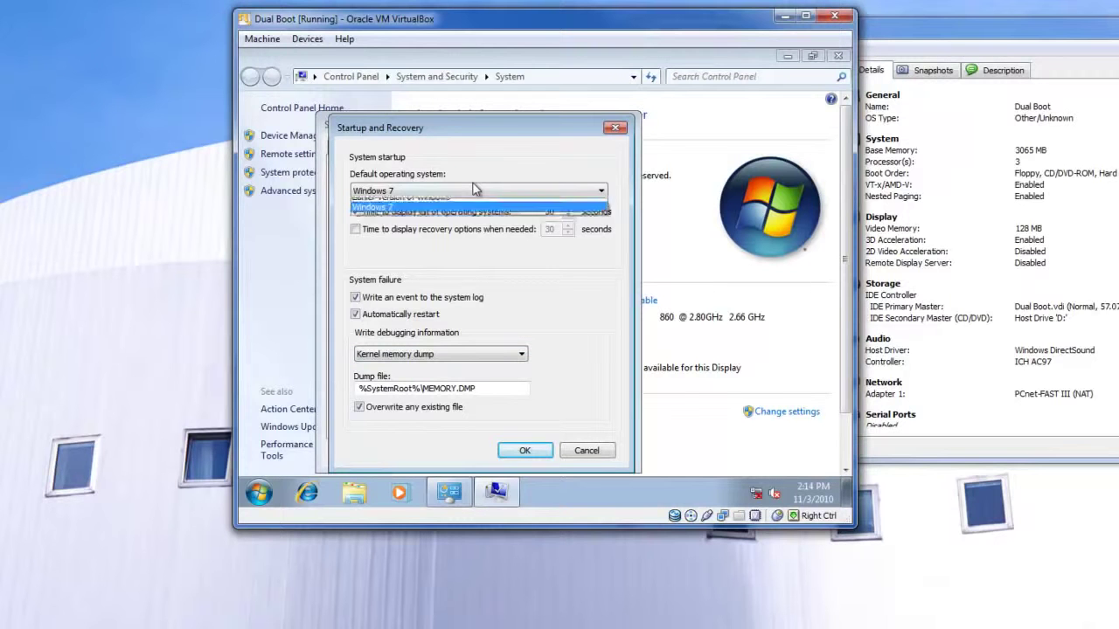
left_click(474, 210)
left_click(478, 192)
left_click(477, 216)
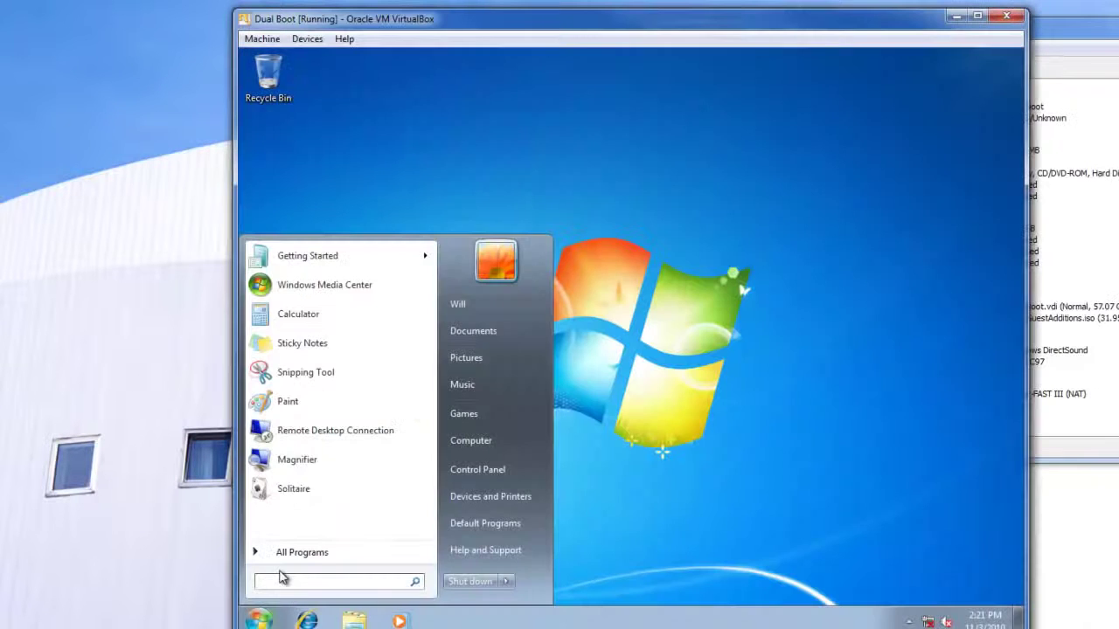
type("cmd")
key("Return")
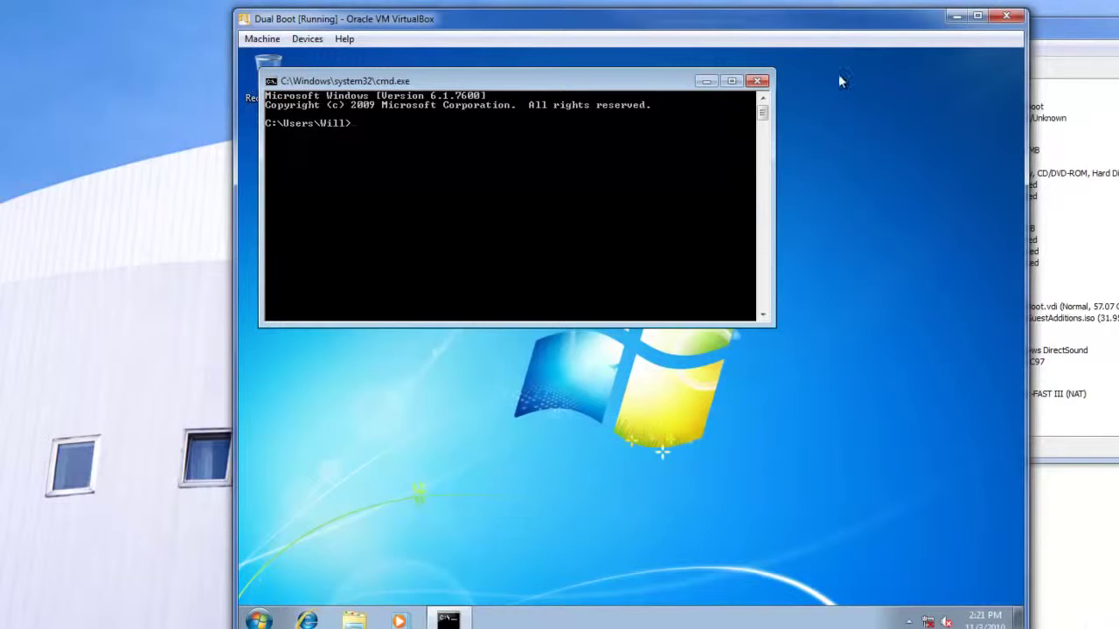
left_click(757, 80)
Find cmd through the program search and run it as administrator, allowing the elevation request
left_click(258, 620)
left_click(291, 584)
type("cmd")
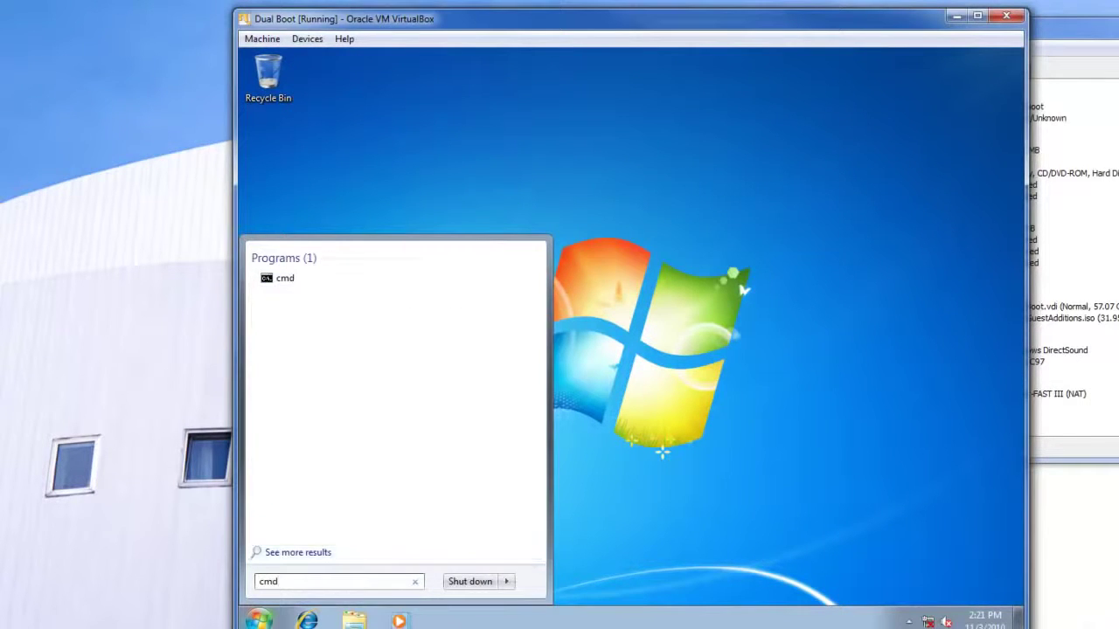
right_click(295, 288)
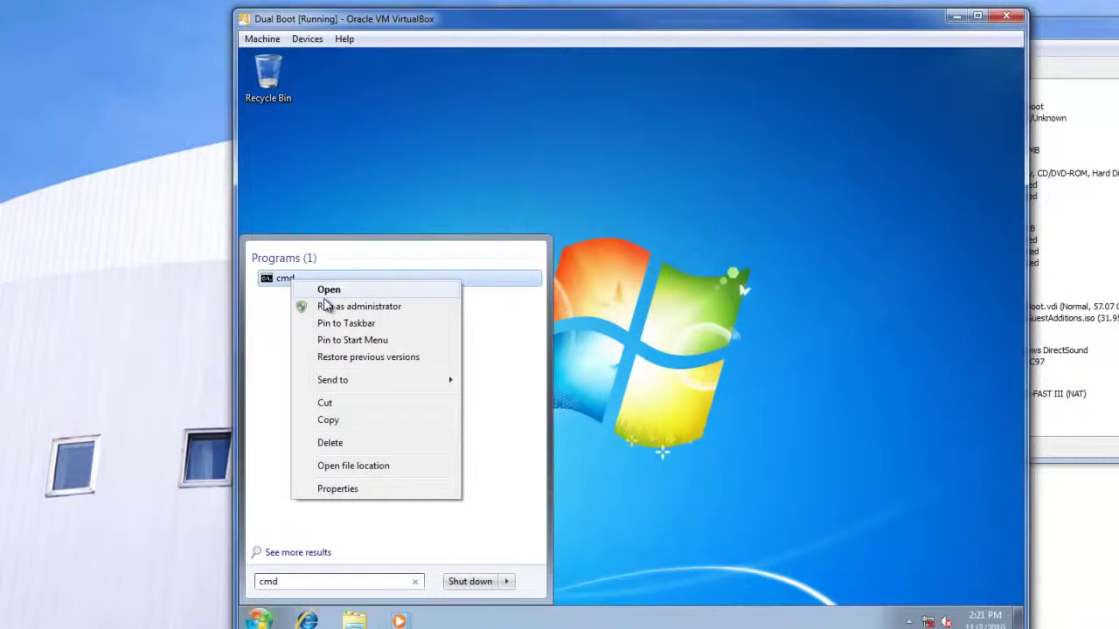
left_click(323, 305)
left_click(492, 404)
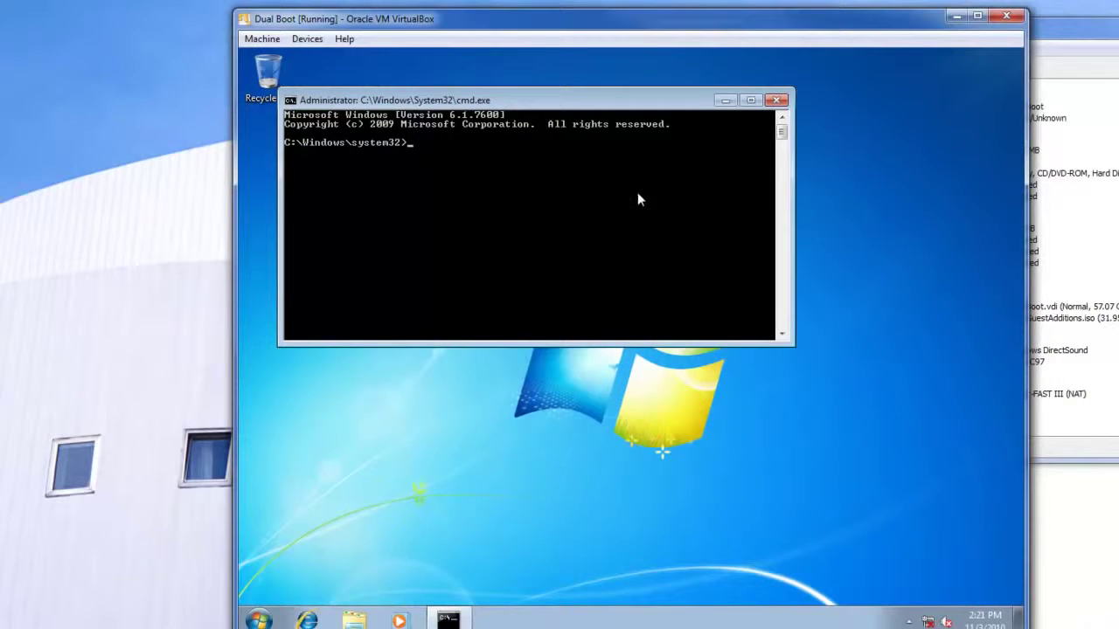
Try to name the older system's boot entry by running bcd /set {ntldr} description "Windows XP
type("bcd /set")
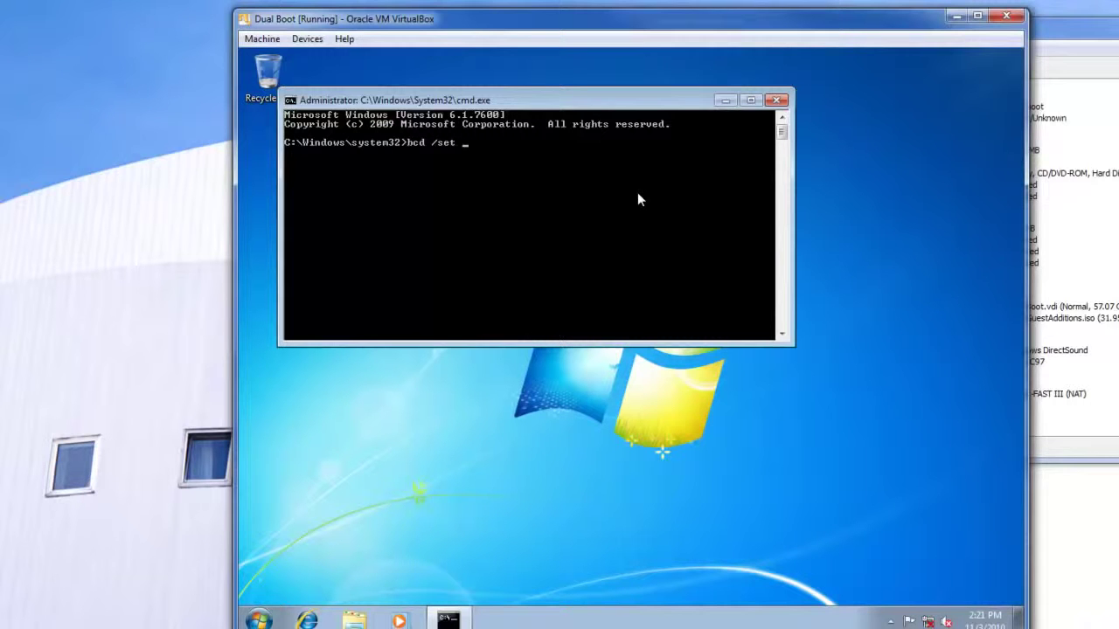
type(" {ntldr}{")
key("BackSpace")
type("description \"W")
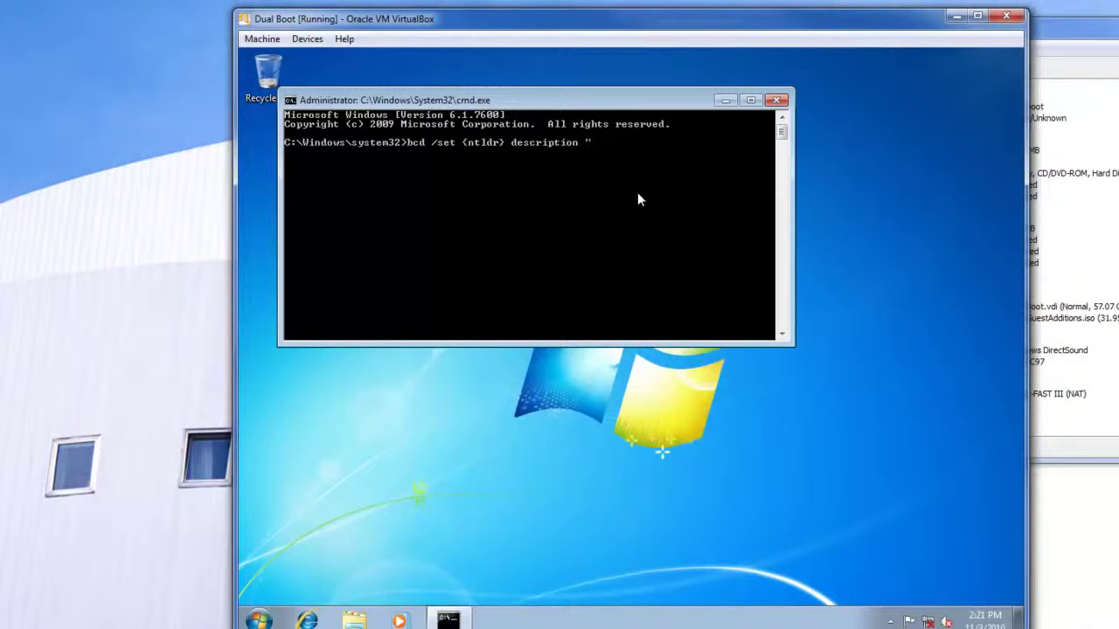
type("indows Xp")
key("BackSpace")
type("P")
key("Return")
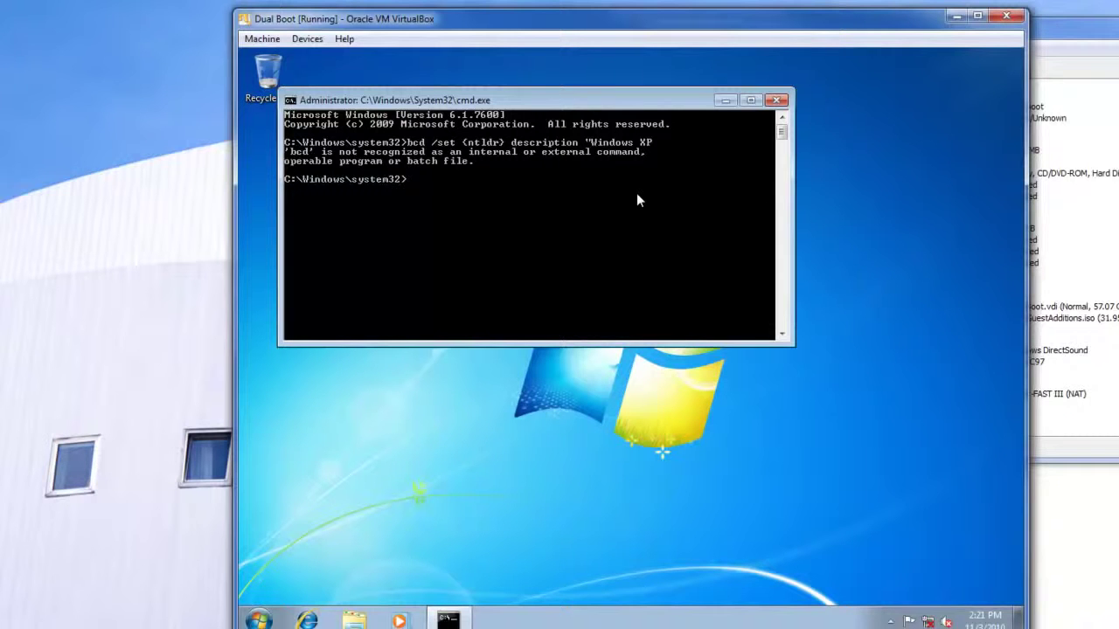
Recall the last command, correct bcd to bcdedit, and run bcdedit /set {ntldr} description "Windows XP
key("Up")
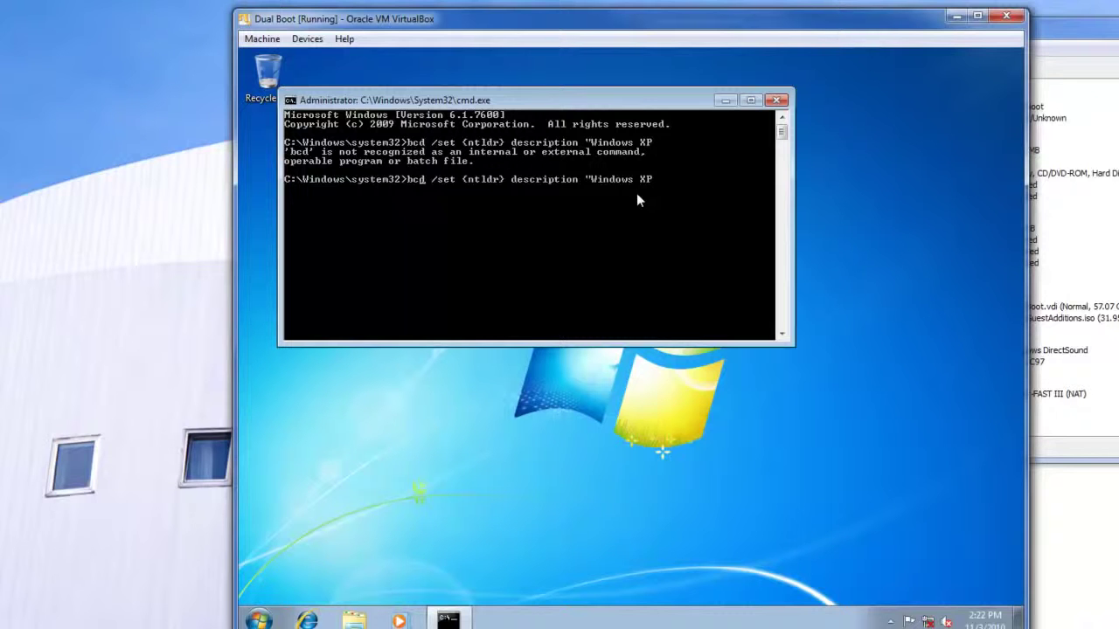
type("e")
key("BackSpace")
key("Right")
type("edit")
key("Return")
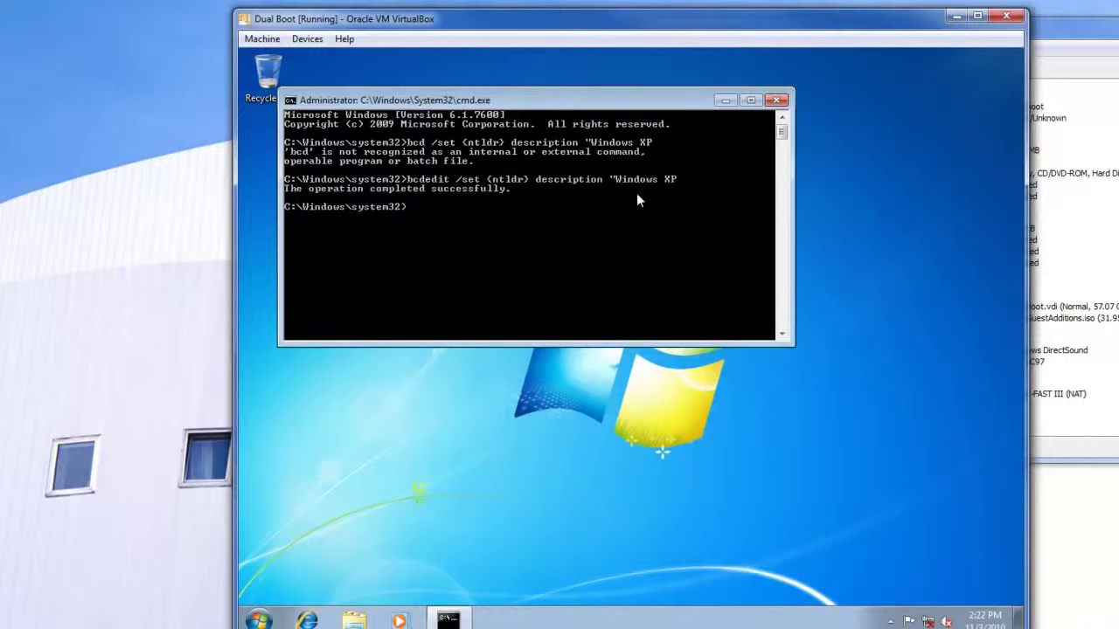
Close the command prompt and restart Windows 7 in the virtual machine
left_click(776, 99)
left_click(258, 618)
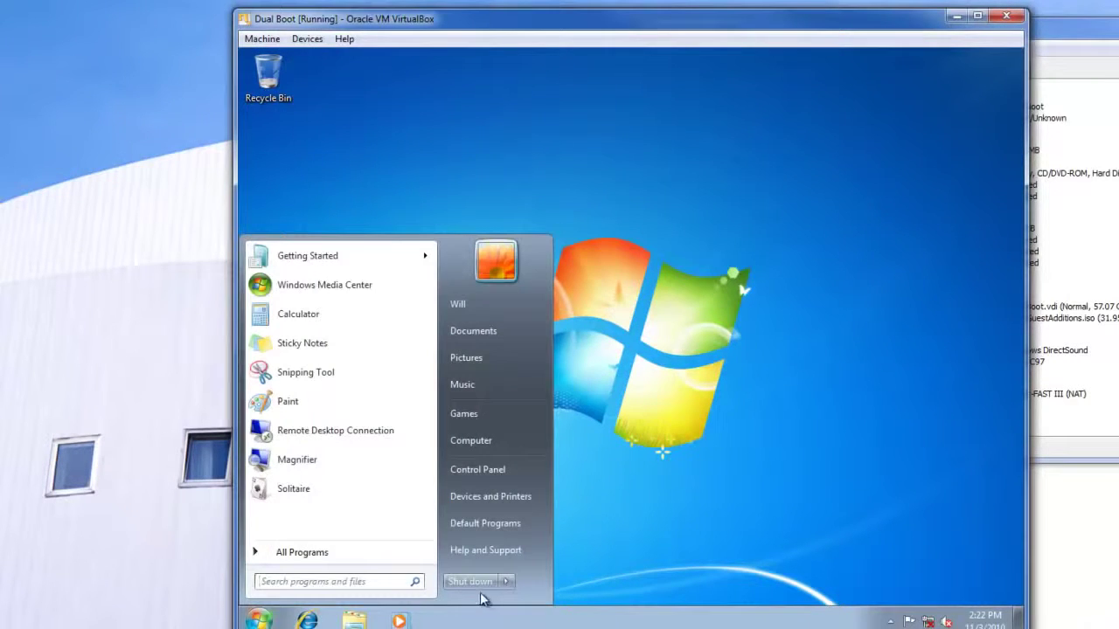
mouse_move(507, 582)
left_click(540, 560)
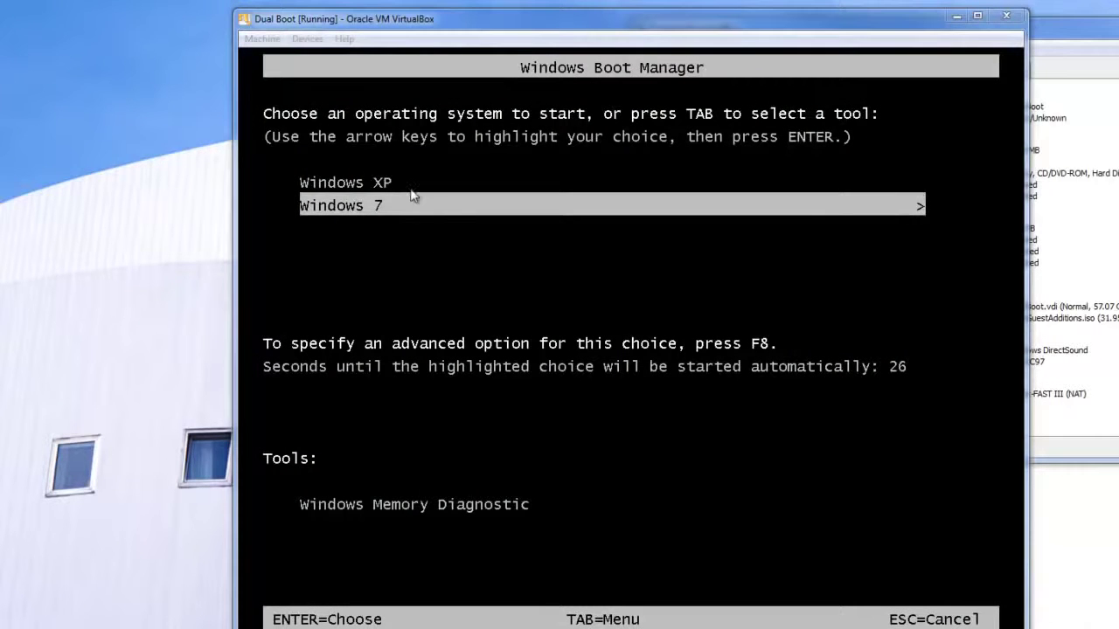
View the advanced boot options for Windows 7, return to the boot manager, and start Windows XP
left_click(486, 263)
key("F8")
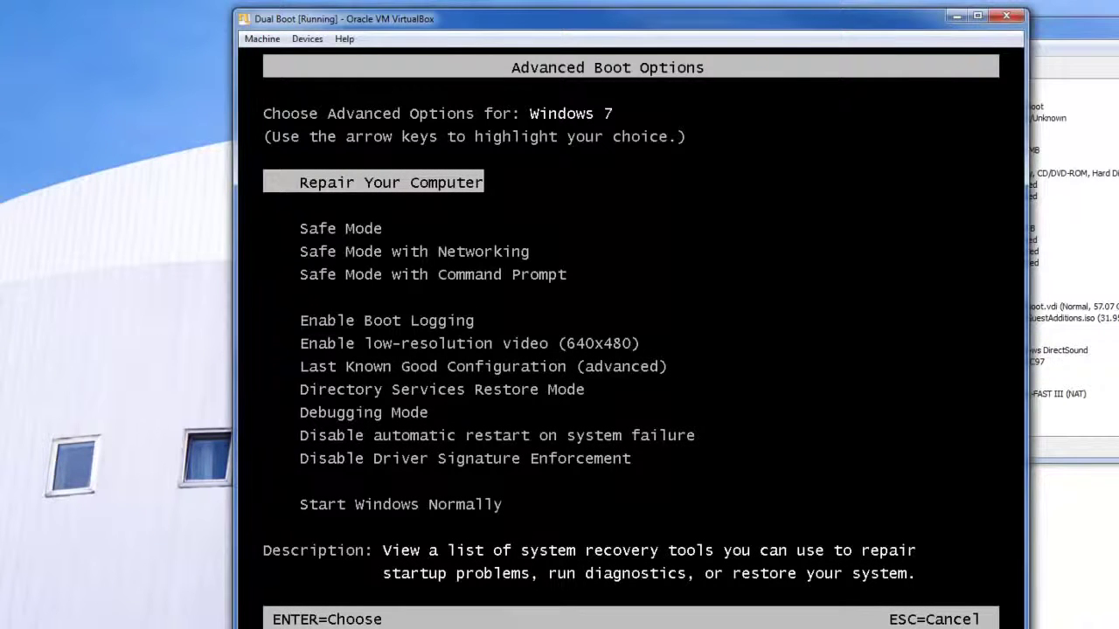
key("Escape")
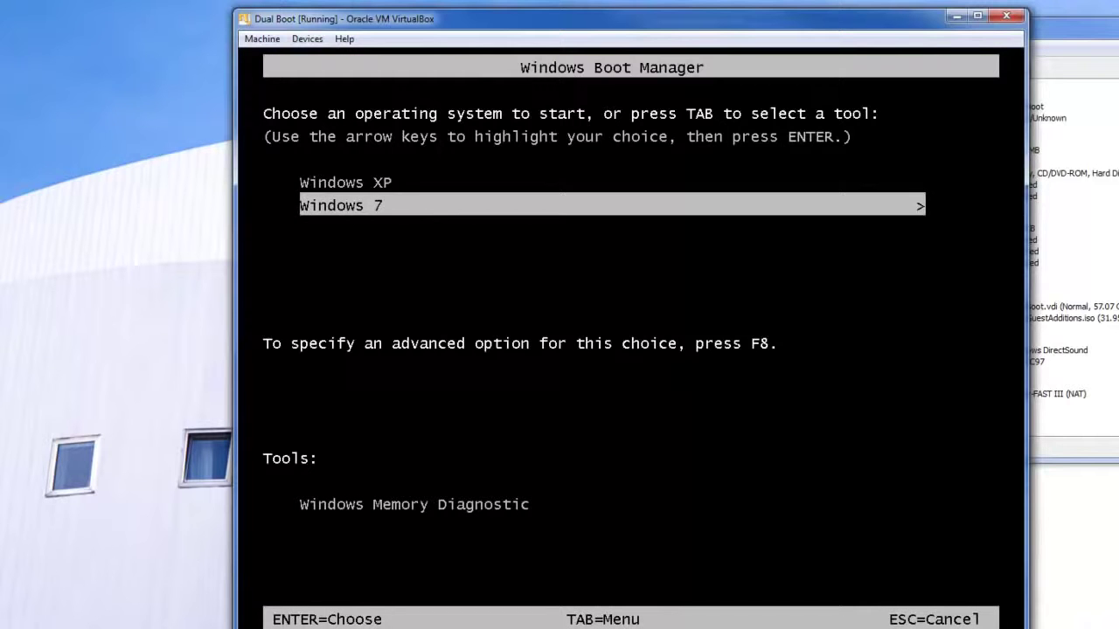
key("Up")
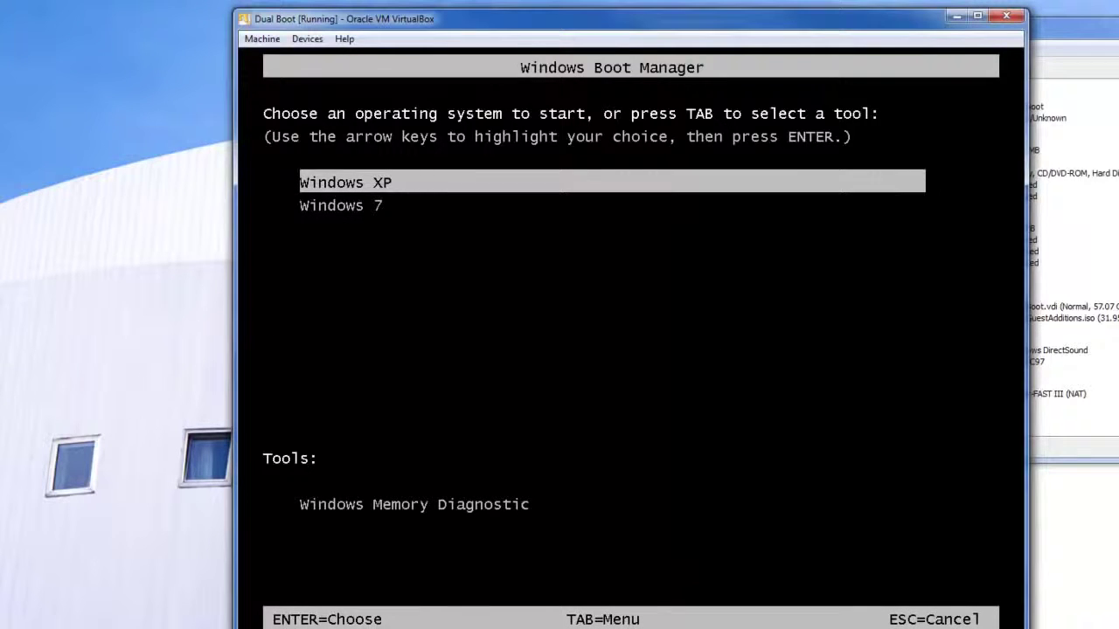
key("Return")
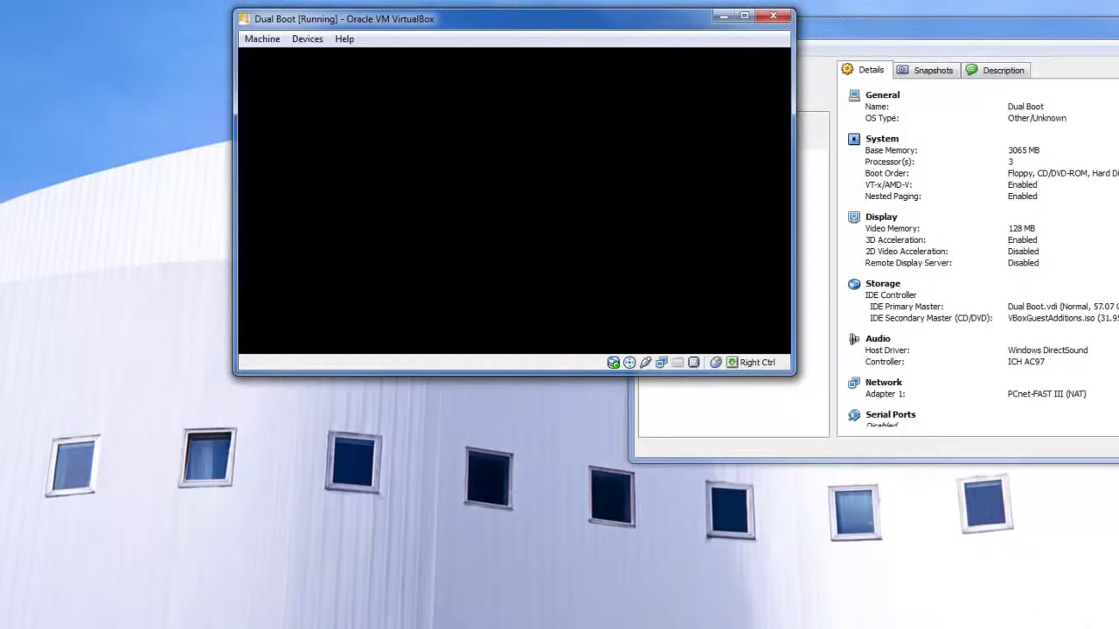